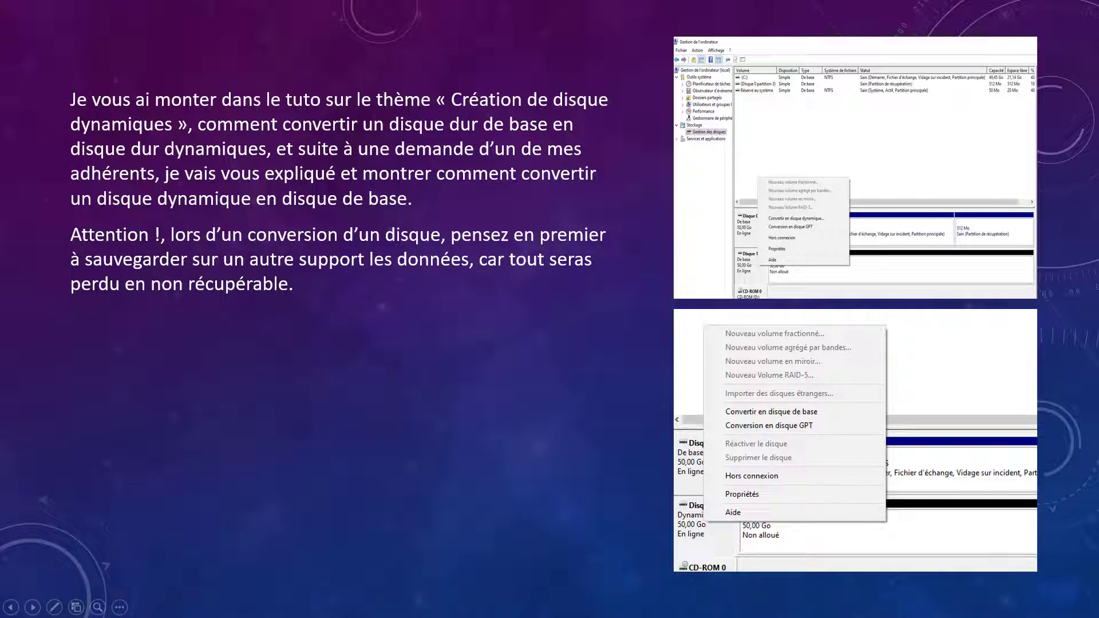
Switch to the Windows 10 virtual machine and open Gestion des disques in a maximized Gestion de l'ordinateur window.
key("alt+Tab")
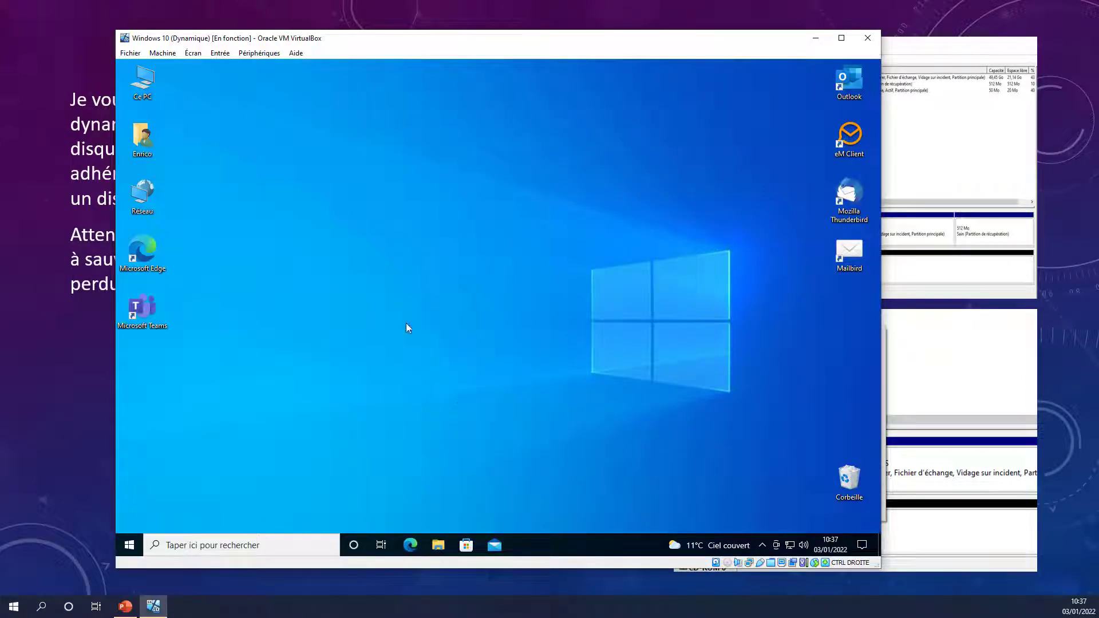
right_click(151, 85)
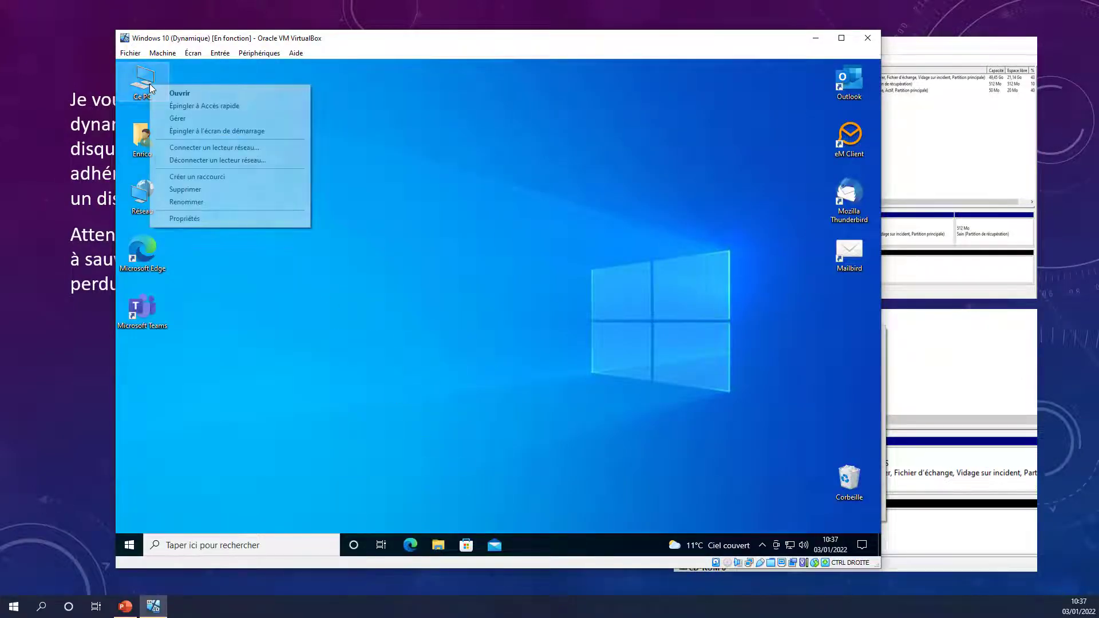
left_click(190, 119)
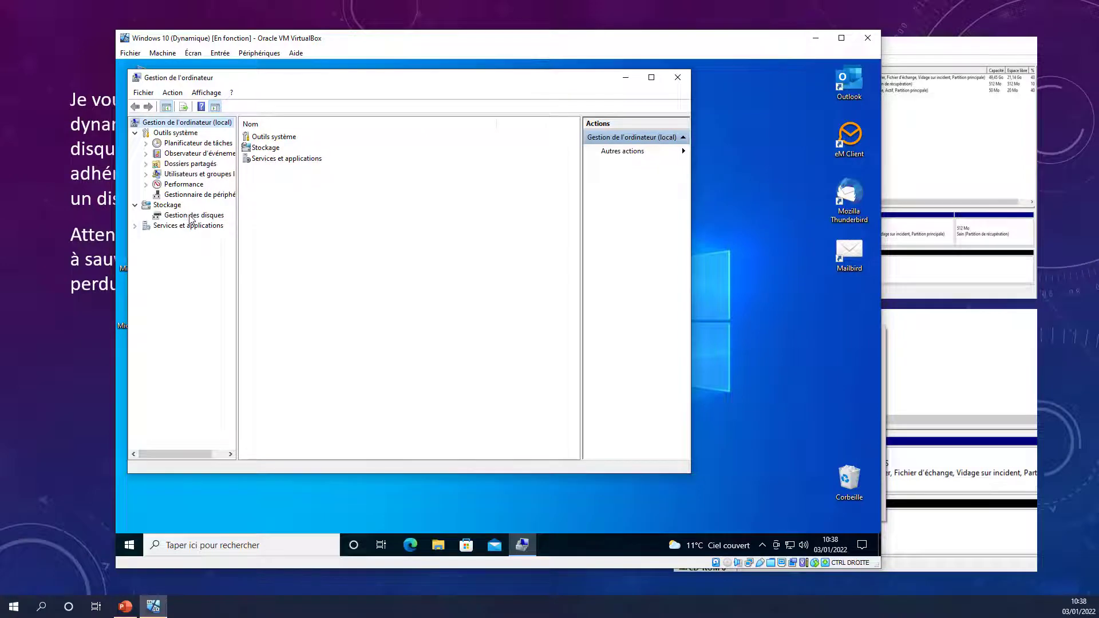
left_click(191, 216)
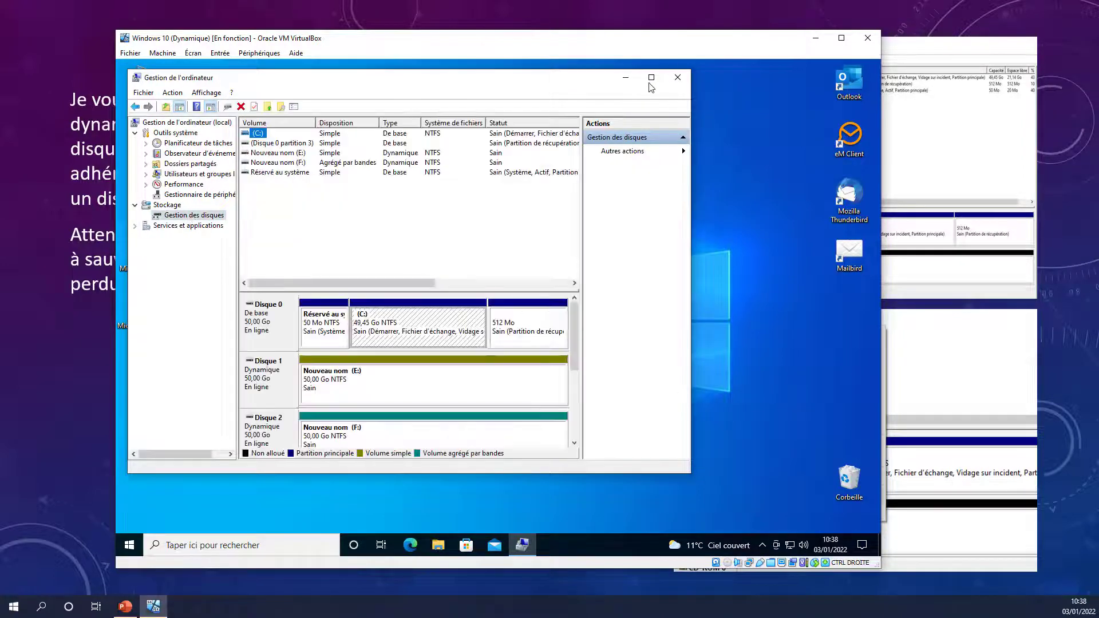
left_click(652, 77)
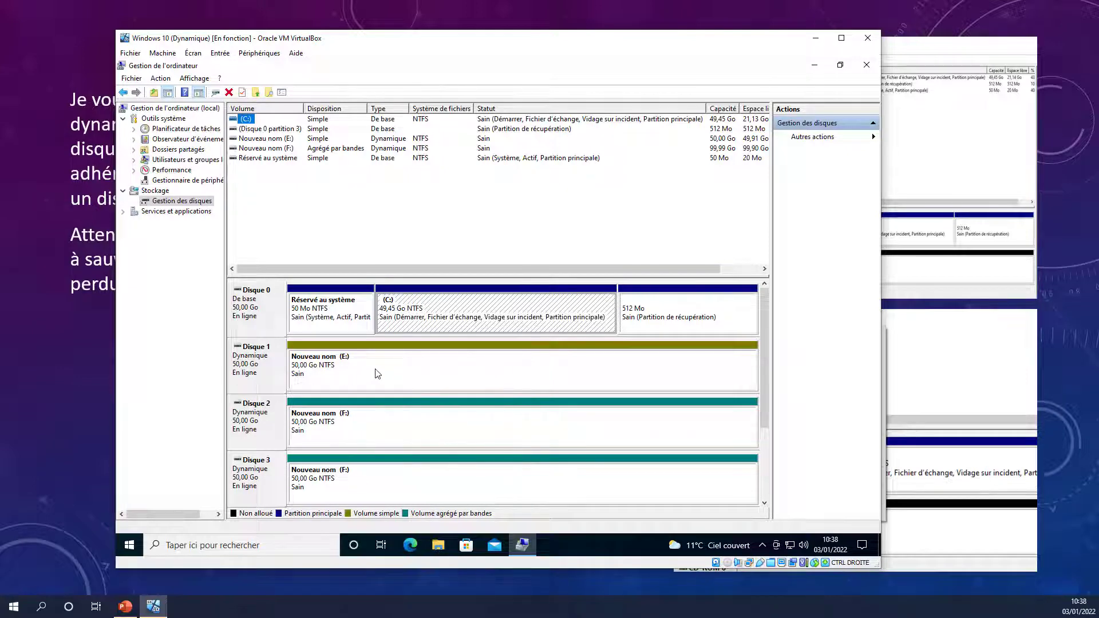
Open the volume Nouveau nom (E:) on Disque 1 and create a text document in it with the default name.
left_click(433, 377)
right_click(426, 375)
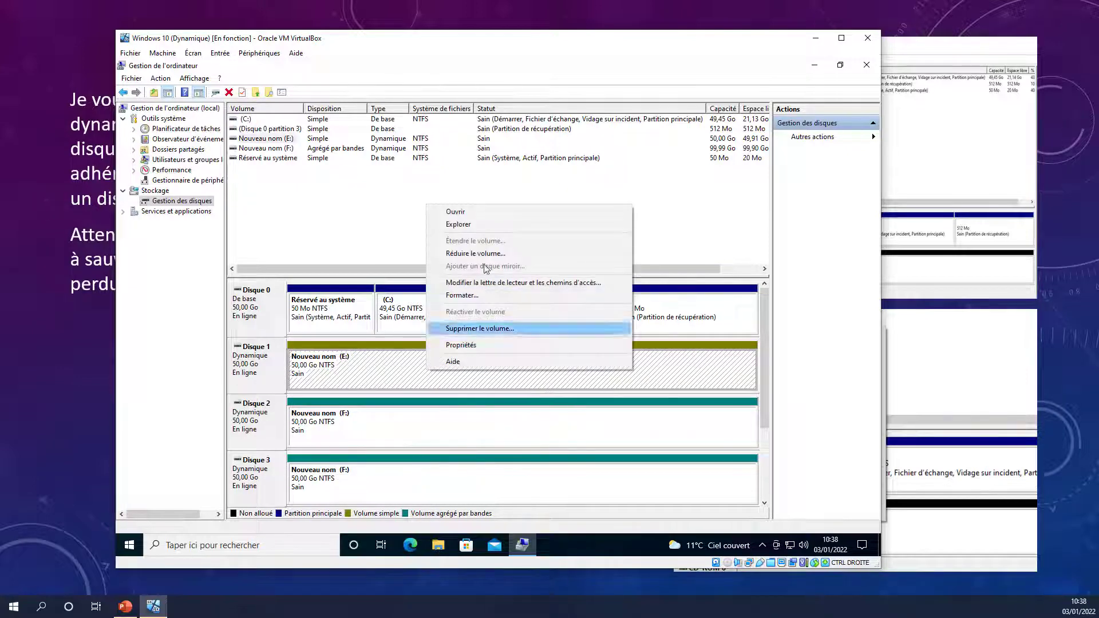
left_click(463, 213)
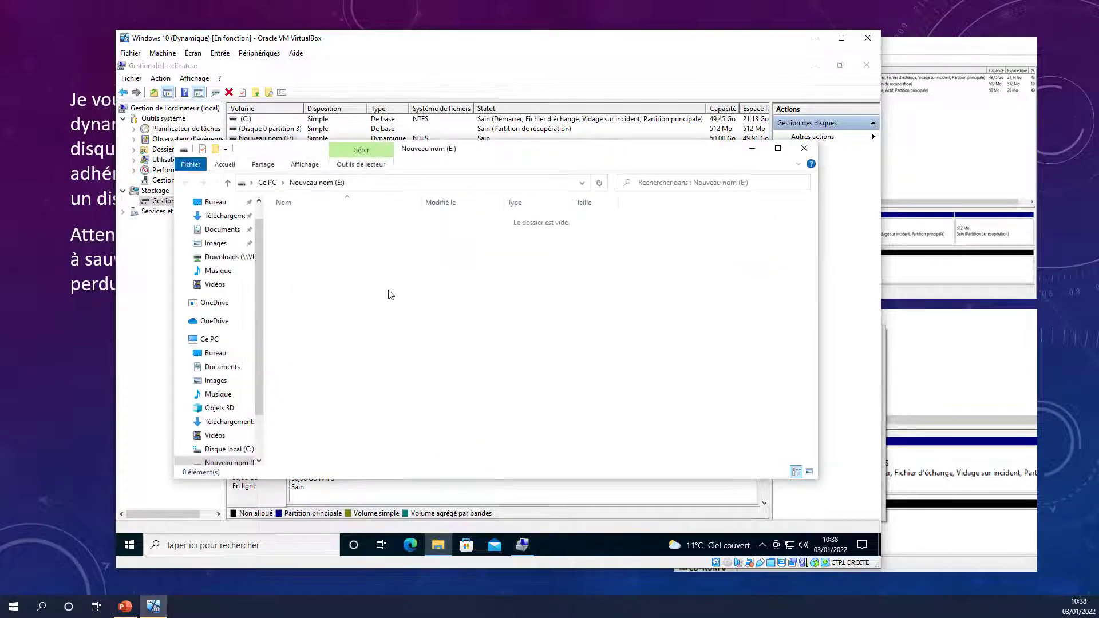
right_click(385, 288)
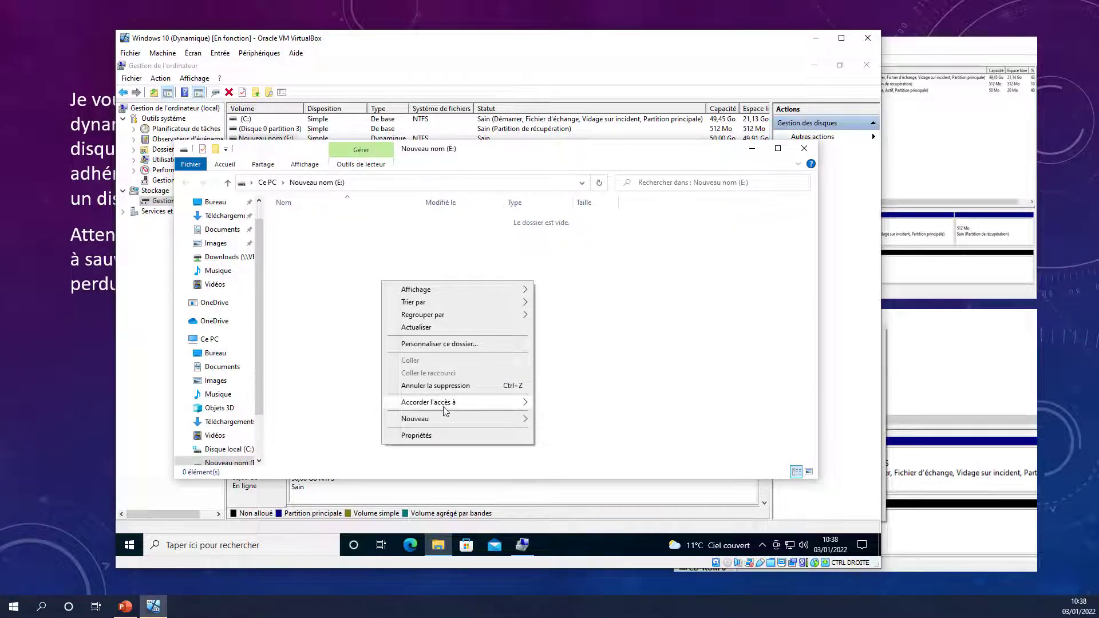
mouse_move(433, 425)
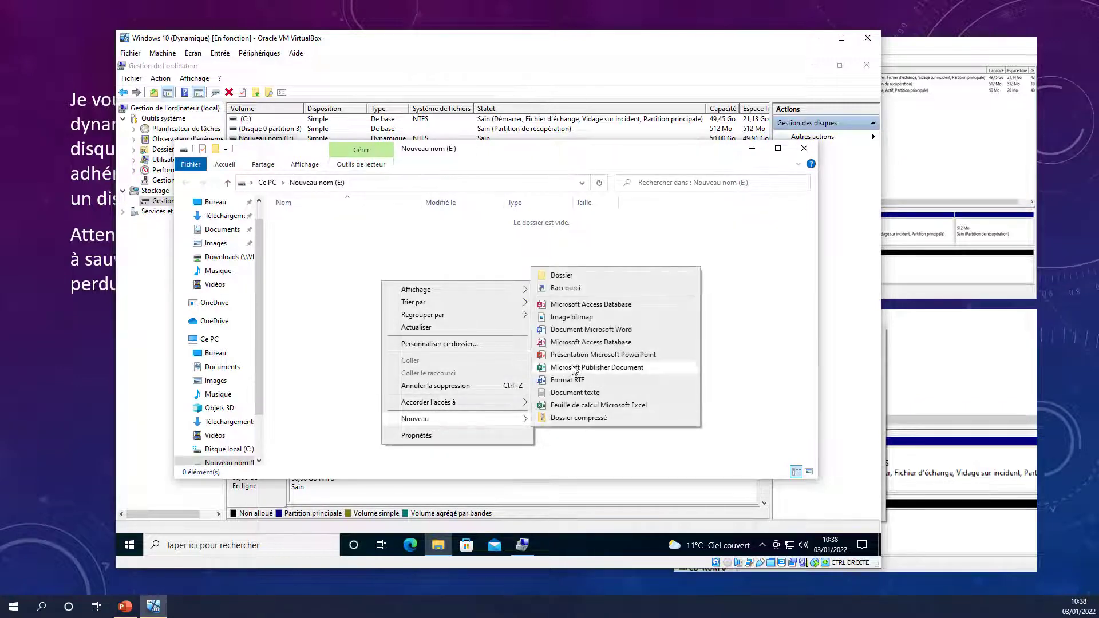
left_click(575, 393)
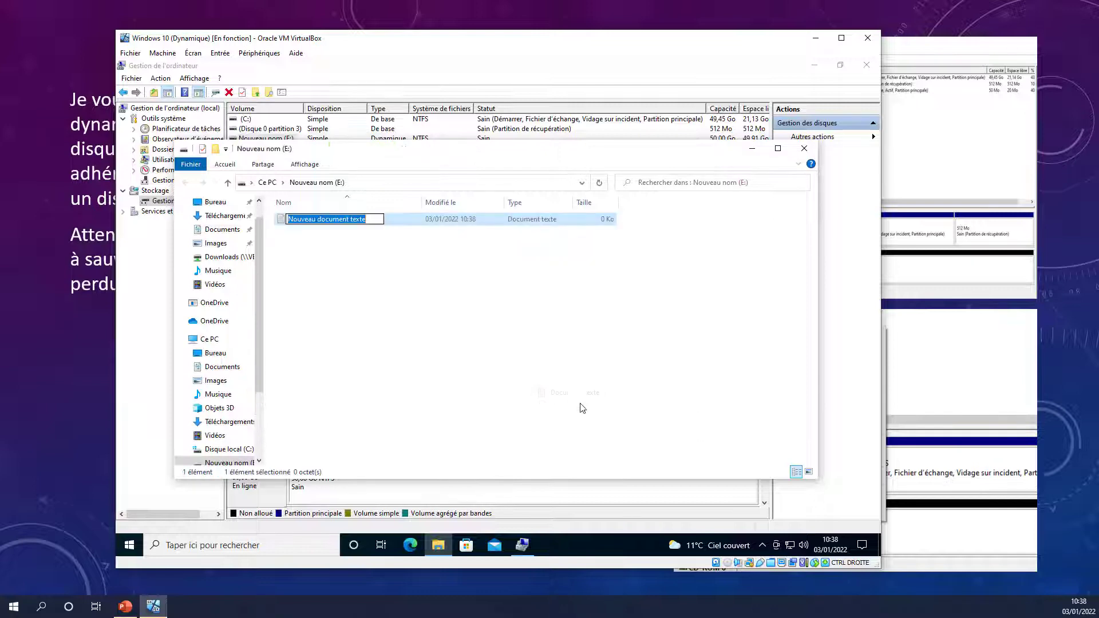
left_click(467, 352)
Add a new folder with the default name to volume E: and close its window.
right_click(468, 352)
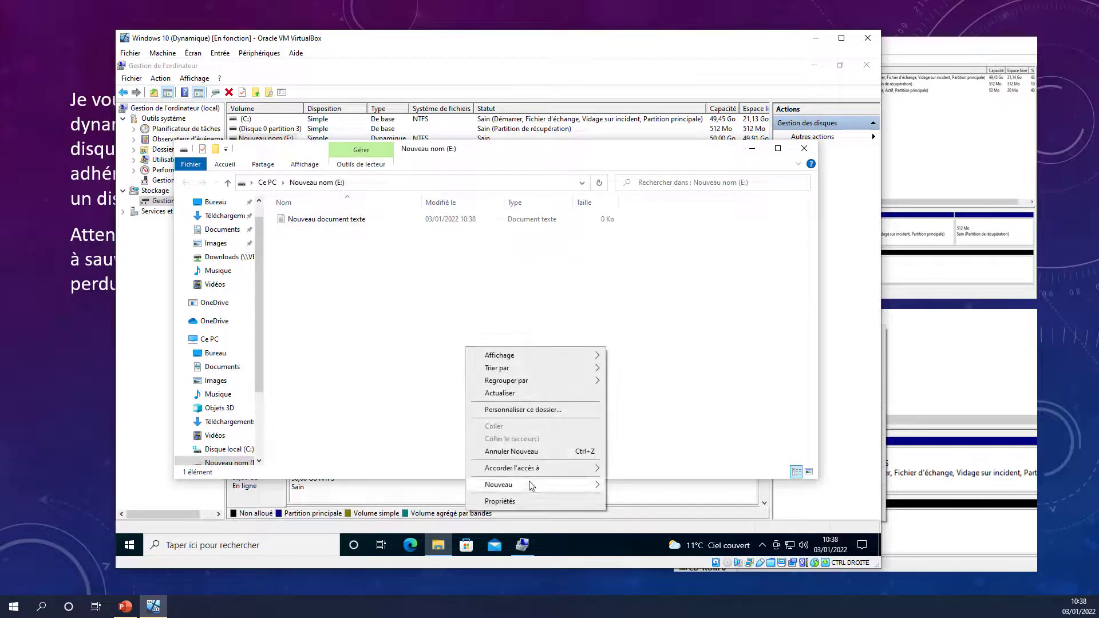
mouse_move(527, 491)
left_click(633, 341)
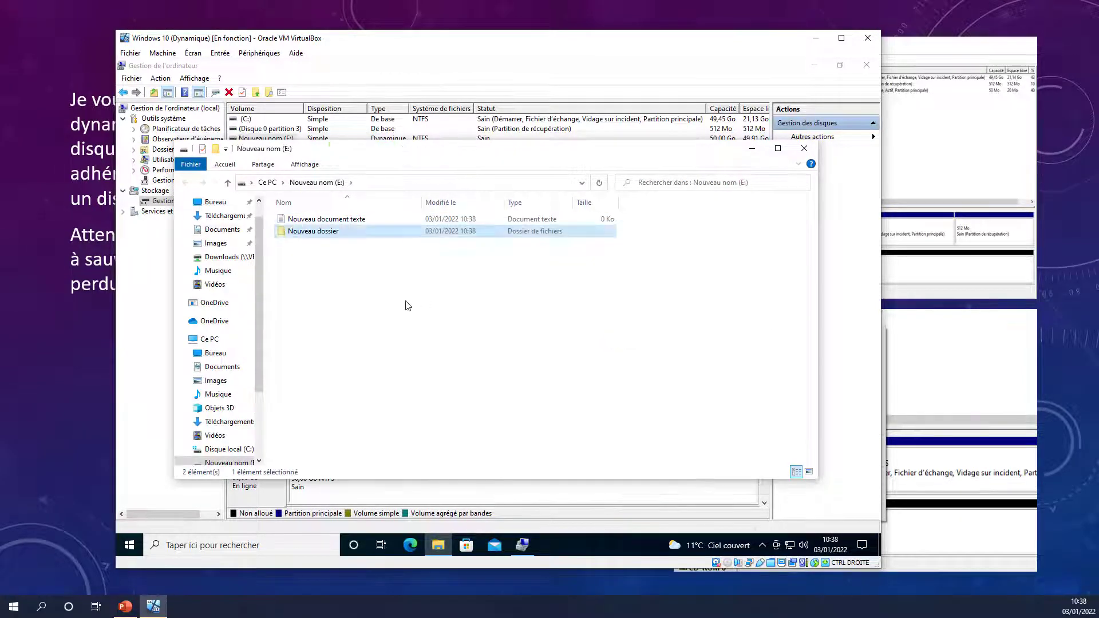
left_click(403, 383)
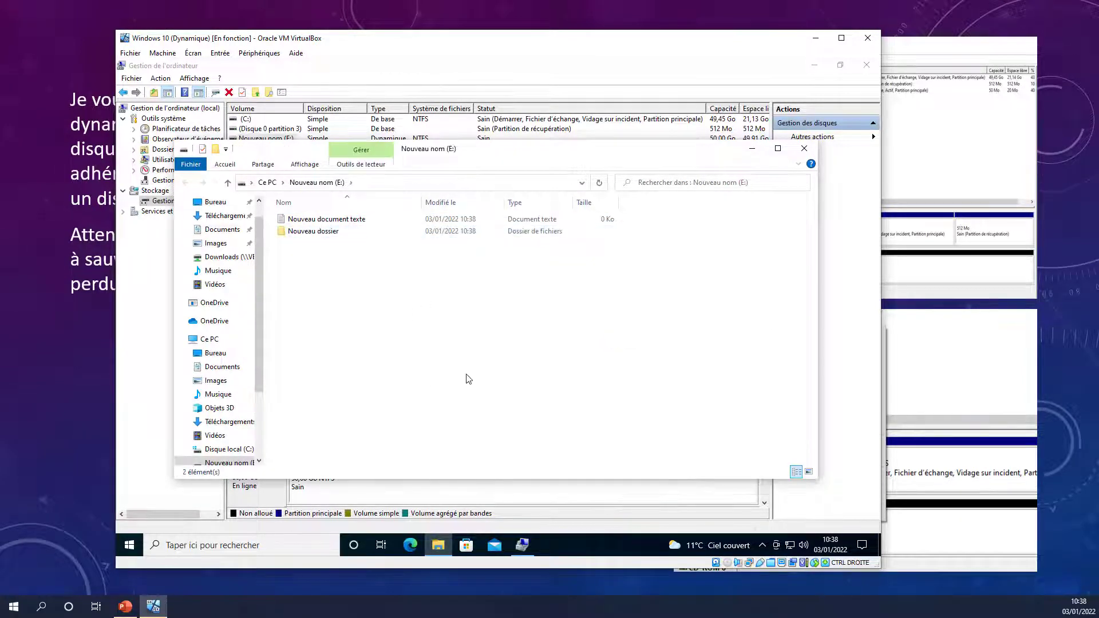
left_click(805, 149)
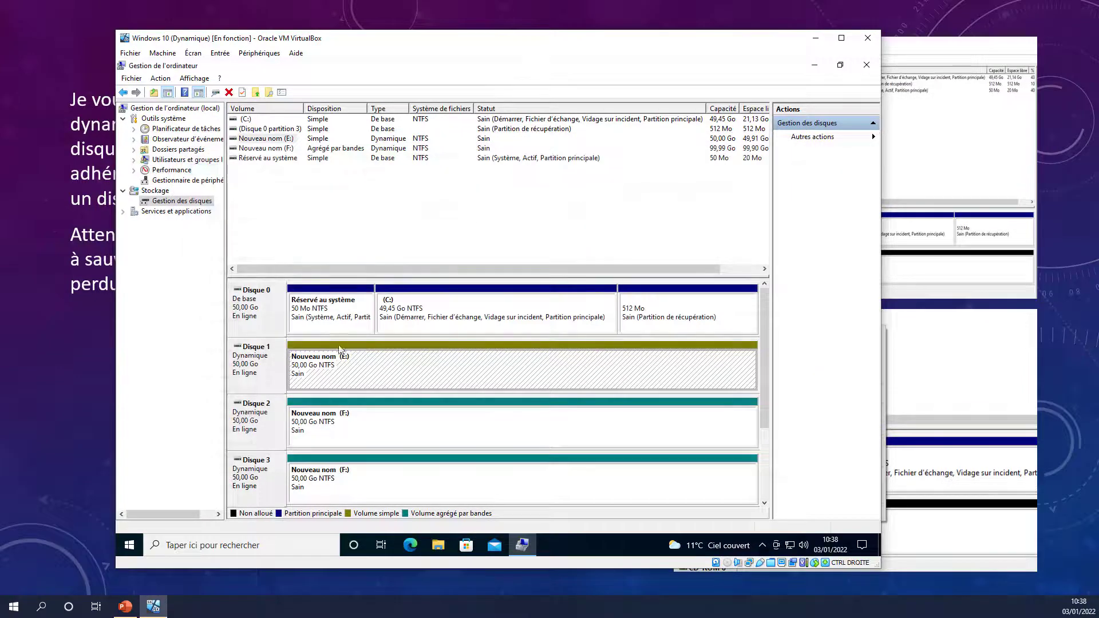
Check the conversion options of dynamic Disque 1, and delete its simple volume Nouveau nom (E:), accepting the data loss.
left_click(261, 369)
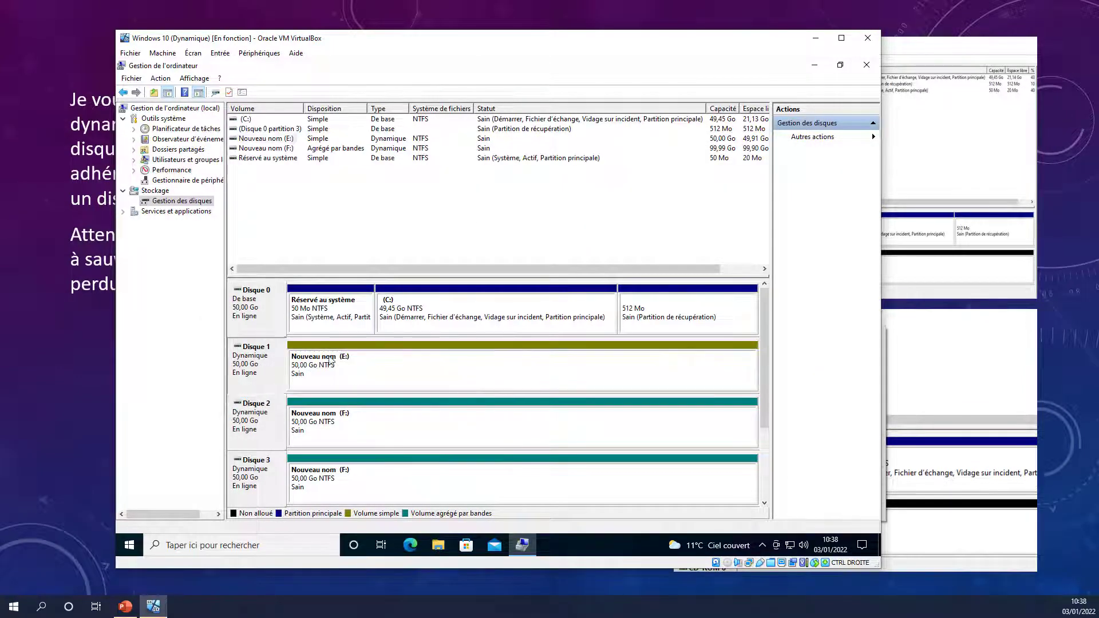
right_click(257, 375)
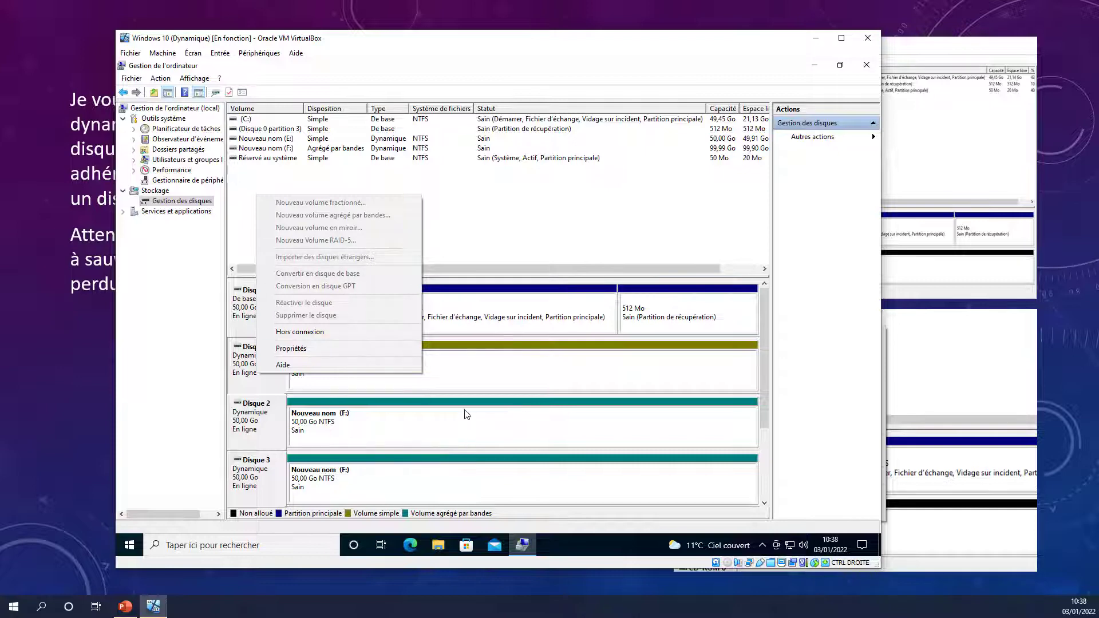
left_click(395, 353)
right_click(341, 370)
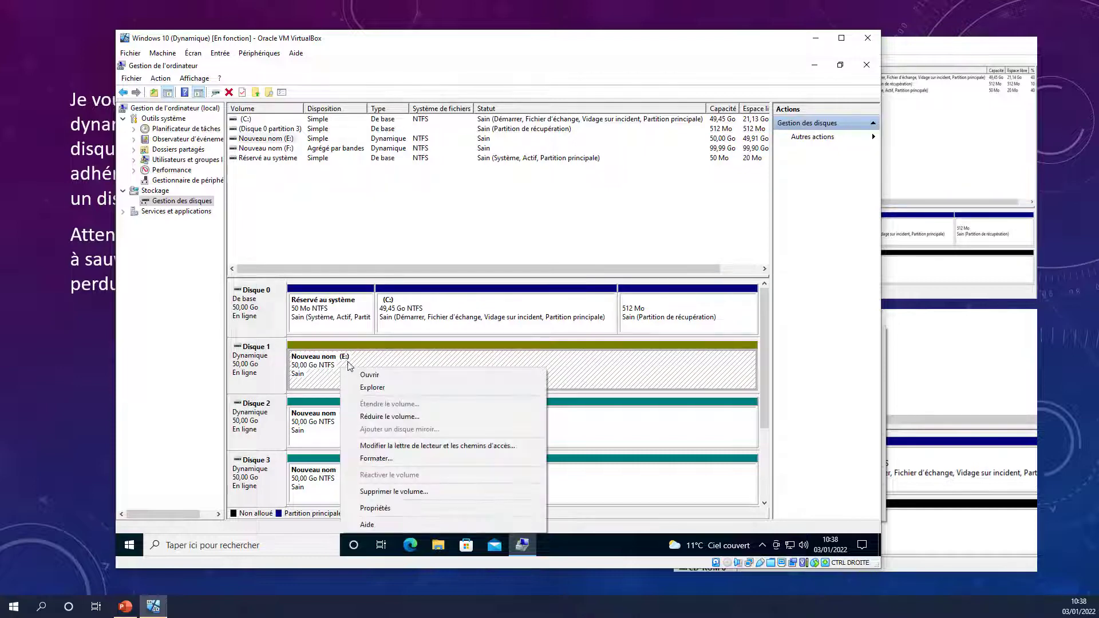
left_click(405, 492)
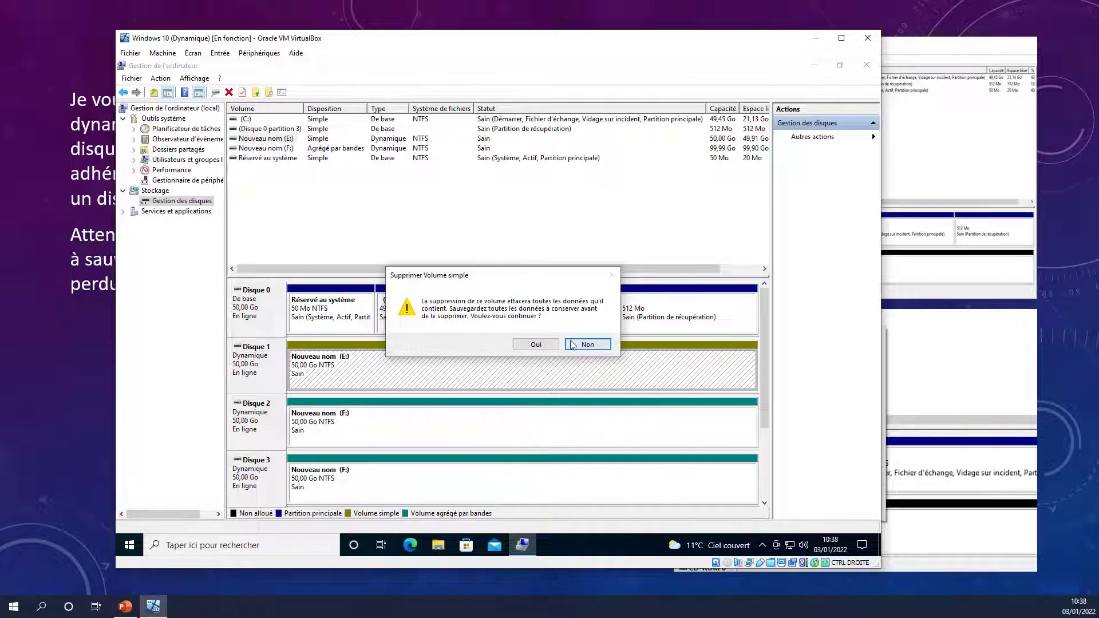
left_click(543, 345)
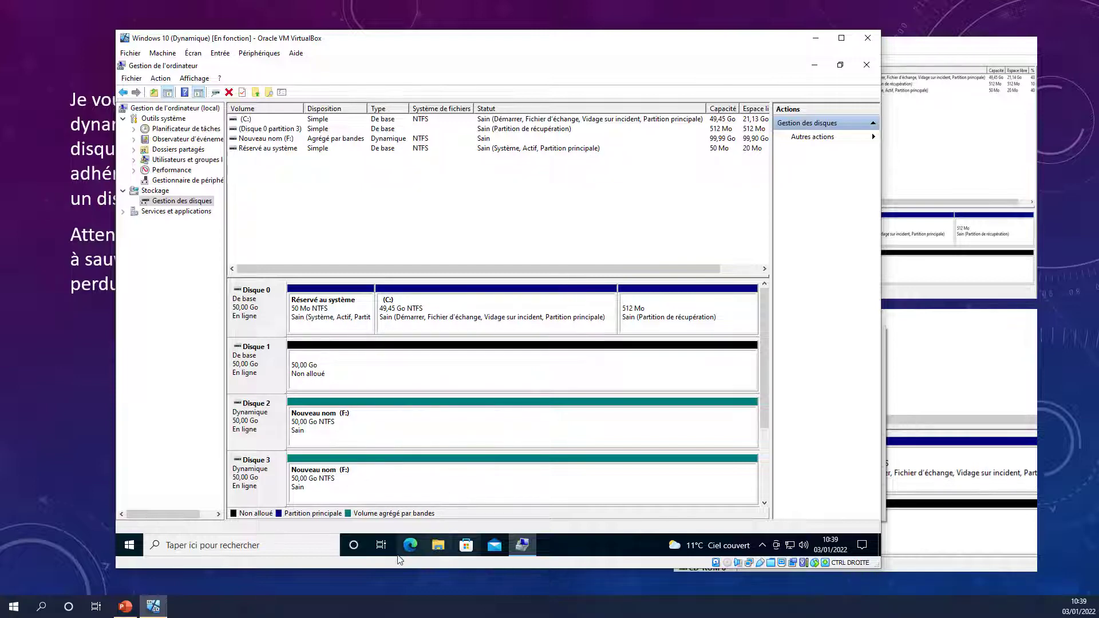
Check the drives listed under Ce PC, and delete the striped volume Nouveau nom (F:) spanning Disque 2 and Disque 3.
left_click(440, 546)
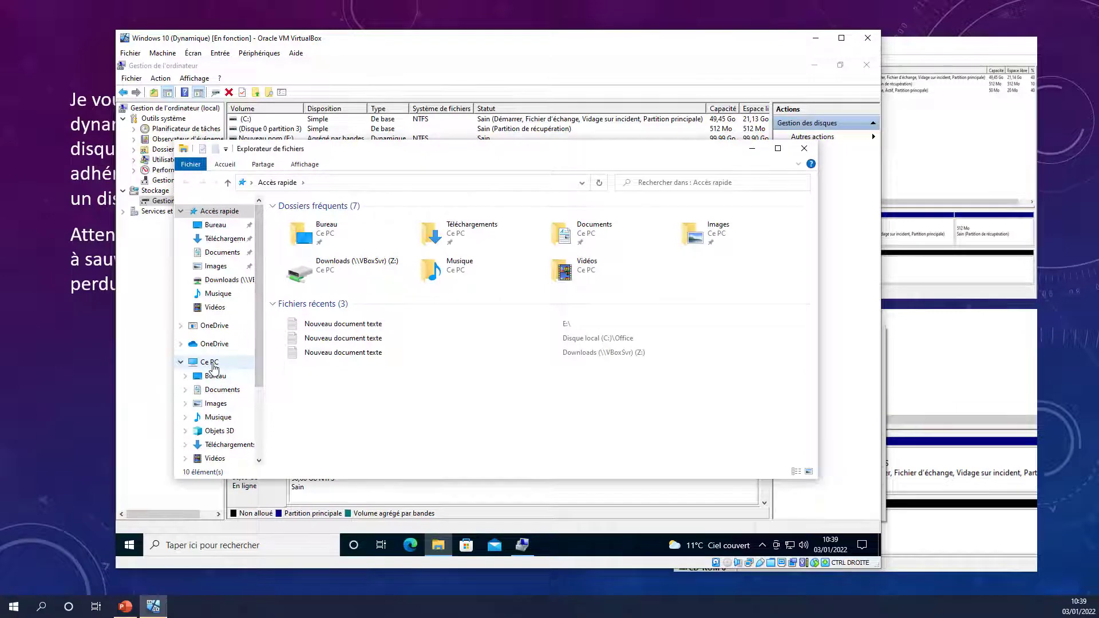
left_click(209, 364)
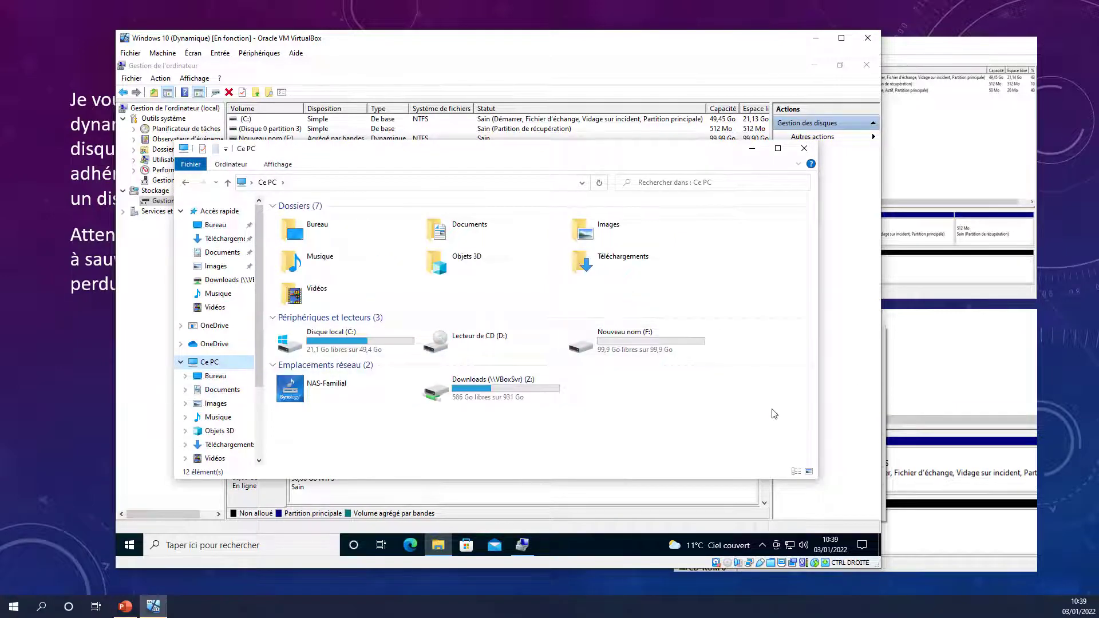
left_click(392, 497)
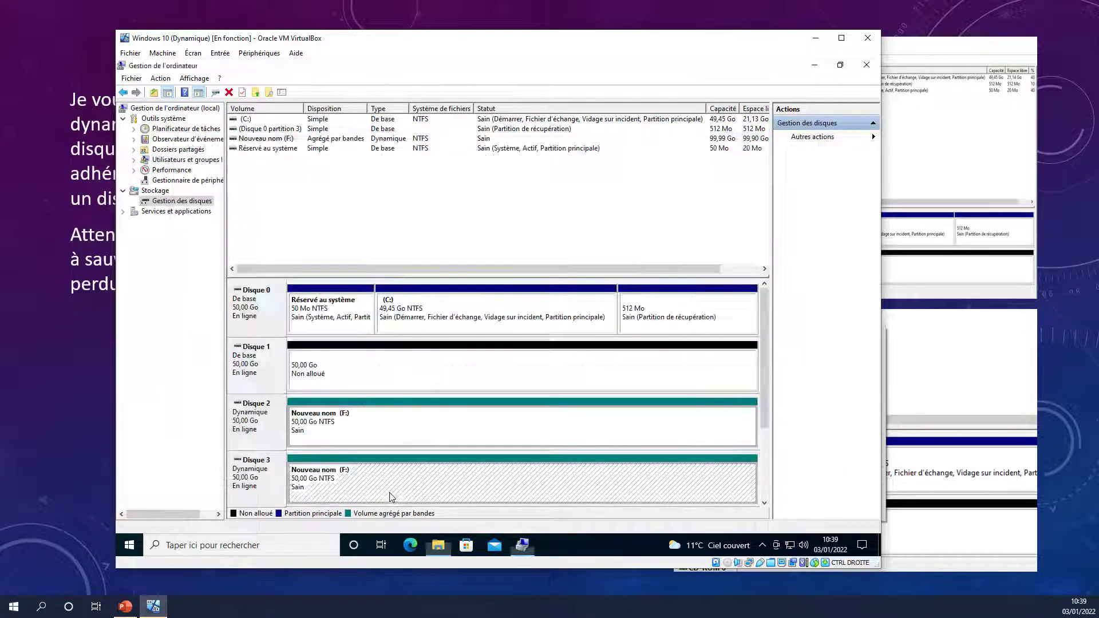
right_click(370, 433)
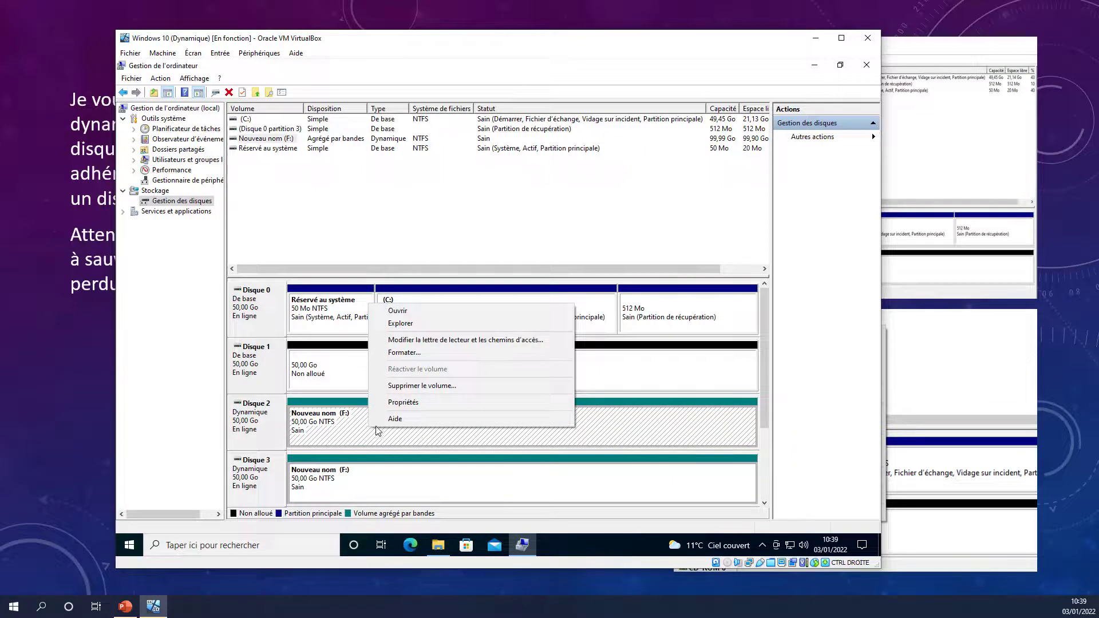
left_click(422, 385)
left_click(544, 345)
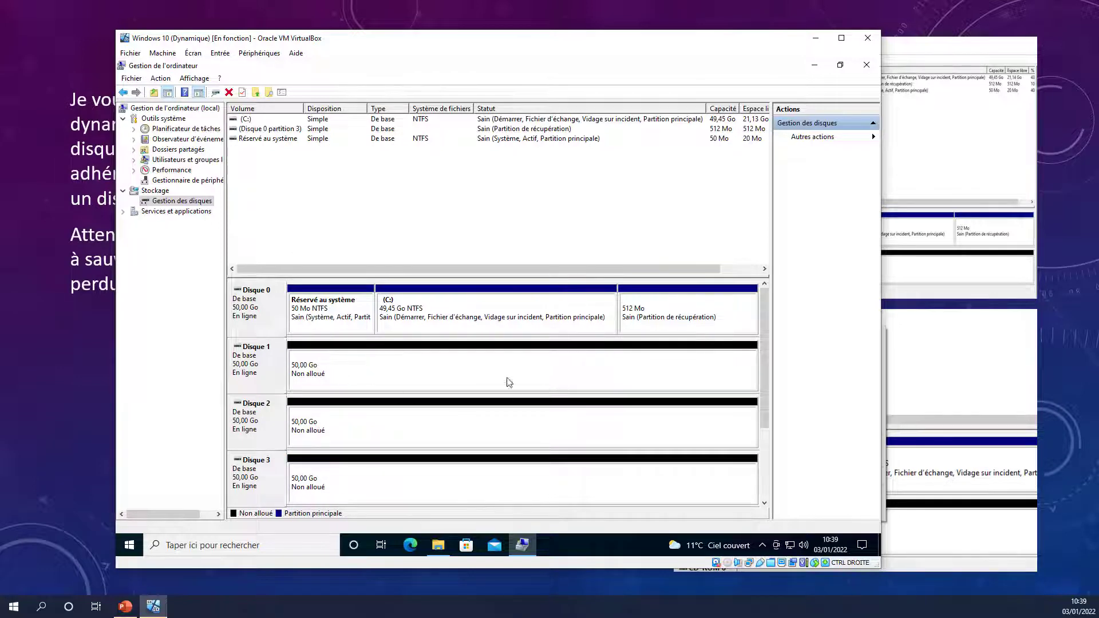
Create a simple volume in Disque 1's unallocated space with size 51197 Mo, NTFS, name Nouveau nom and quick formatting.
left_click(370, 371)
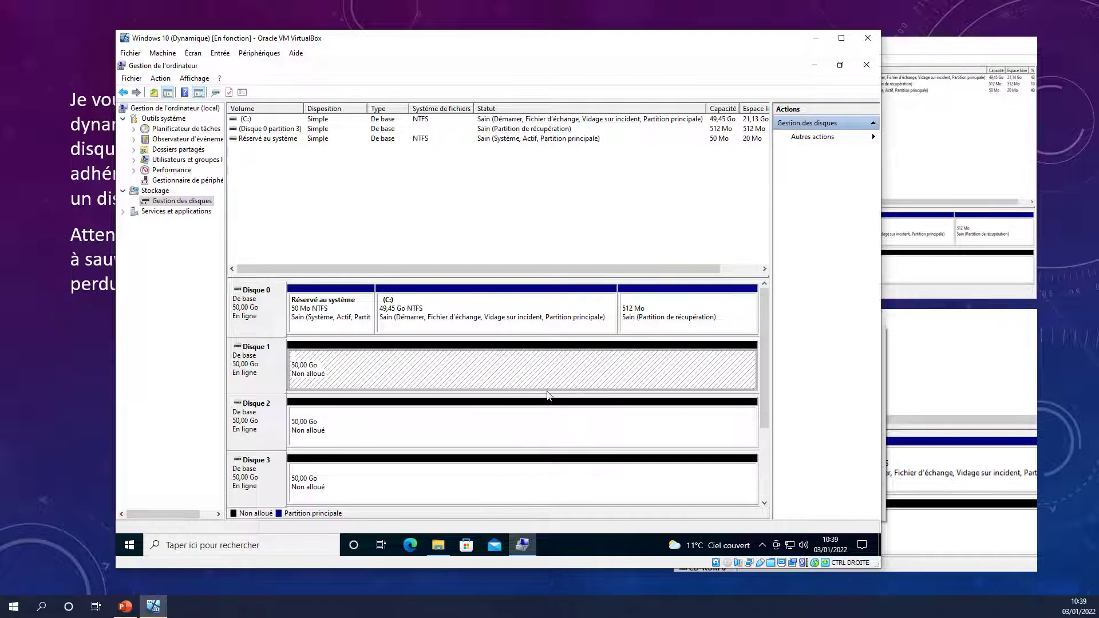
right_click(362, 361)
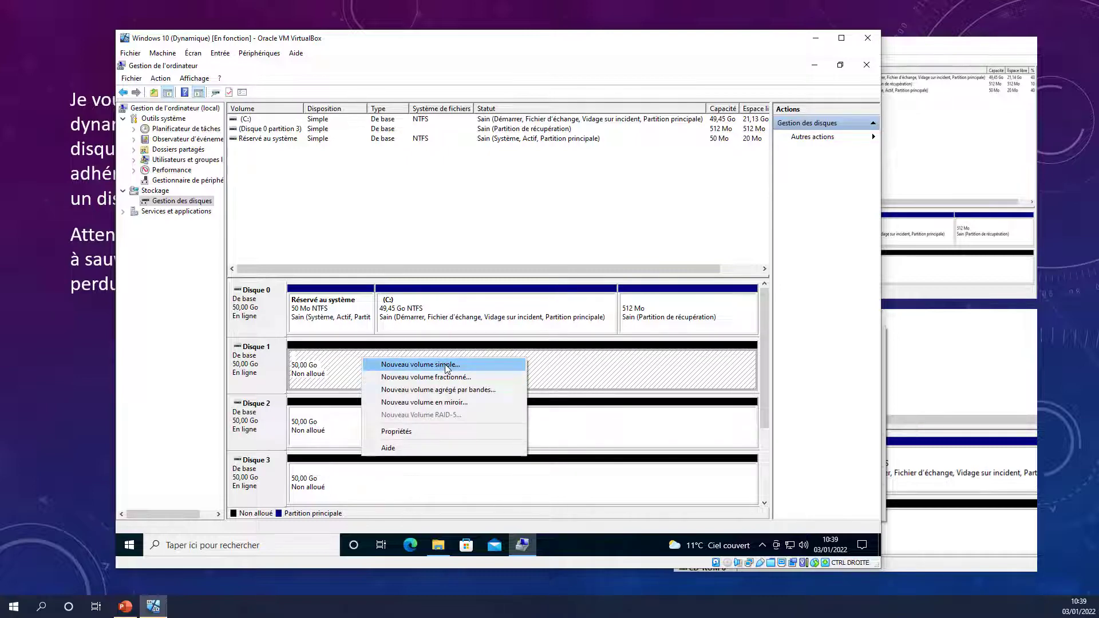
left_click(448, 366)
left_click(449, 325)
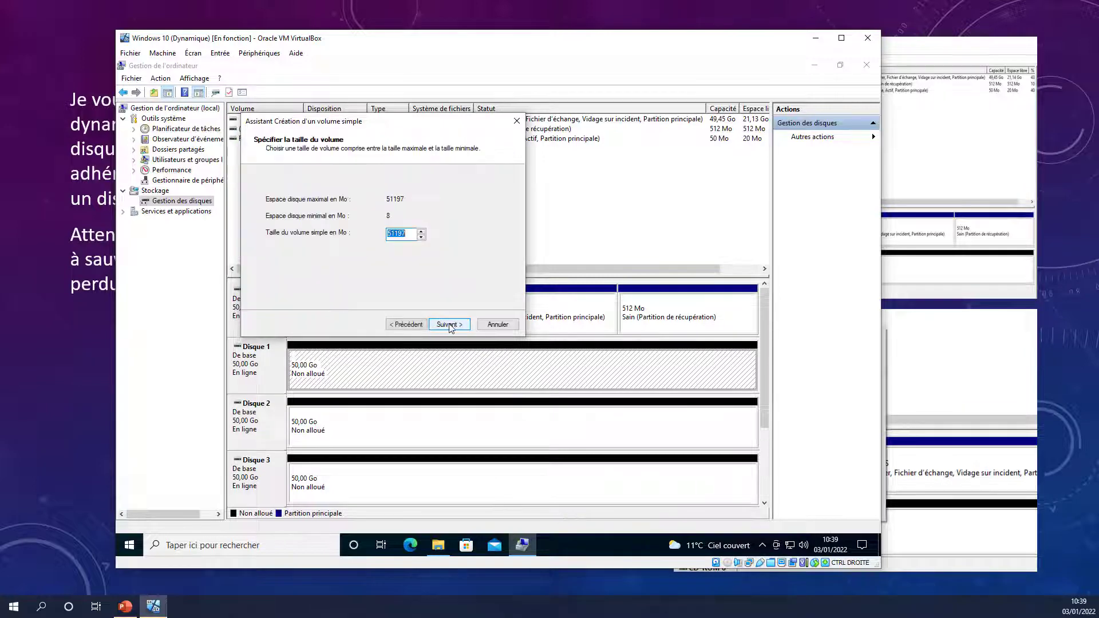
left_click(449, 325)
left_click(449, 324)
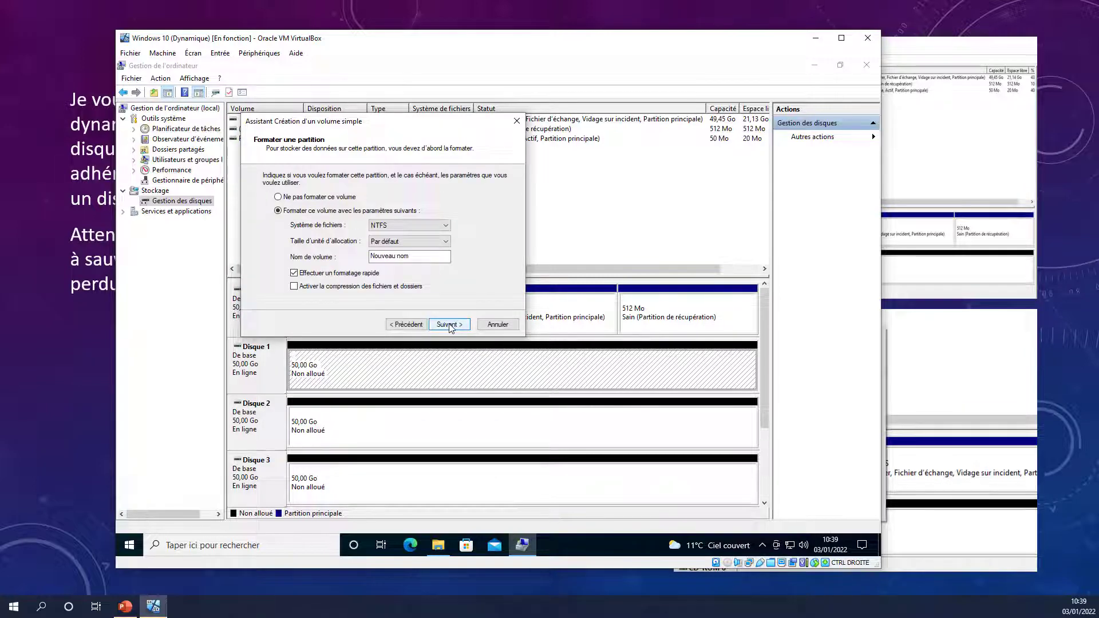
left_click(449, 324)
left_click(450, 325)
Open the new volume Nouveau nom (E:) to view its files, and close the window.
left_click(728, 499)
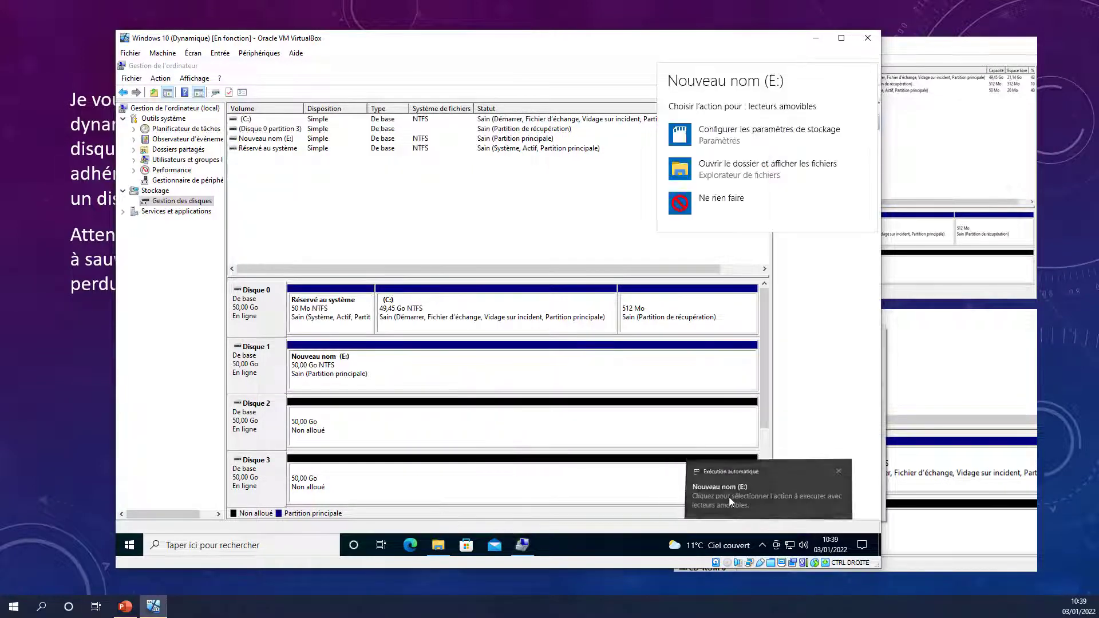
left_click(718, 177)
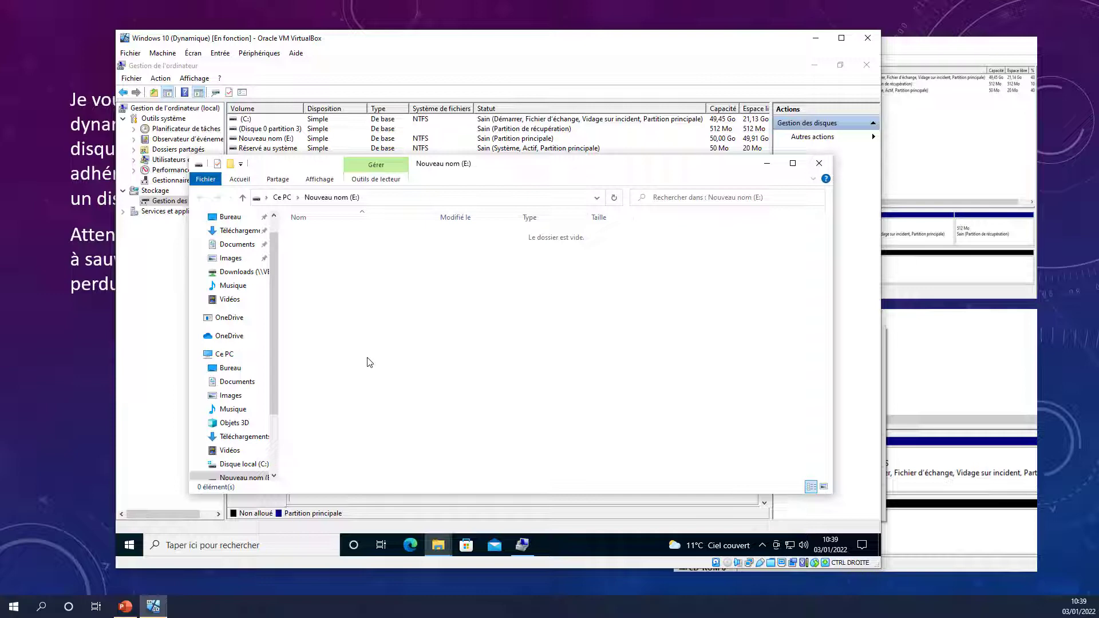
left_click(818, 163)
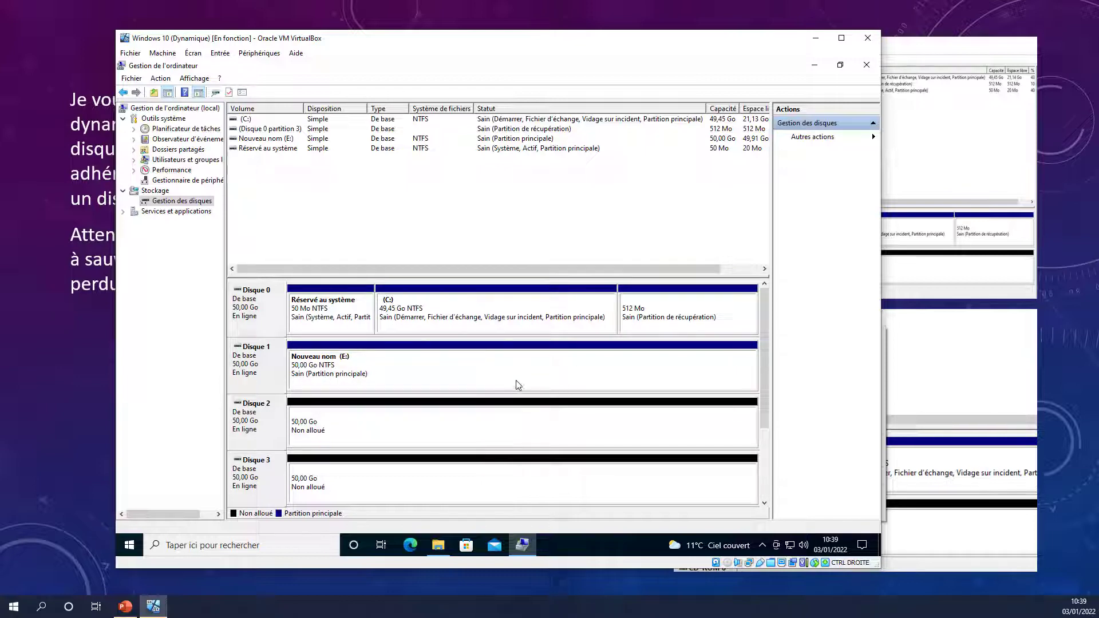
left_click(1059, 329)
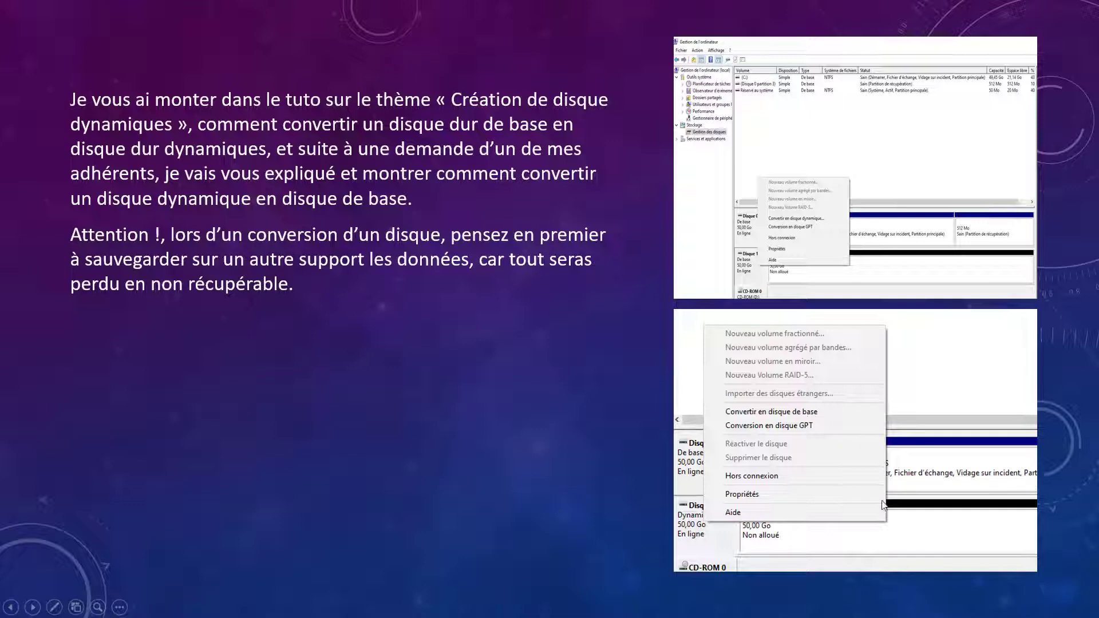
key("alt+Tab")
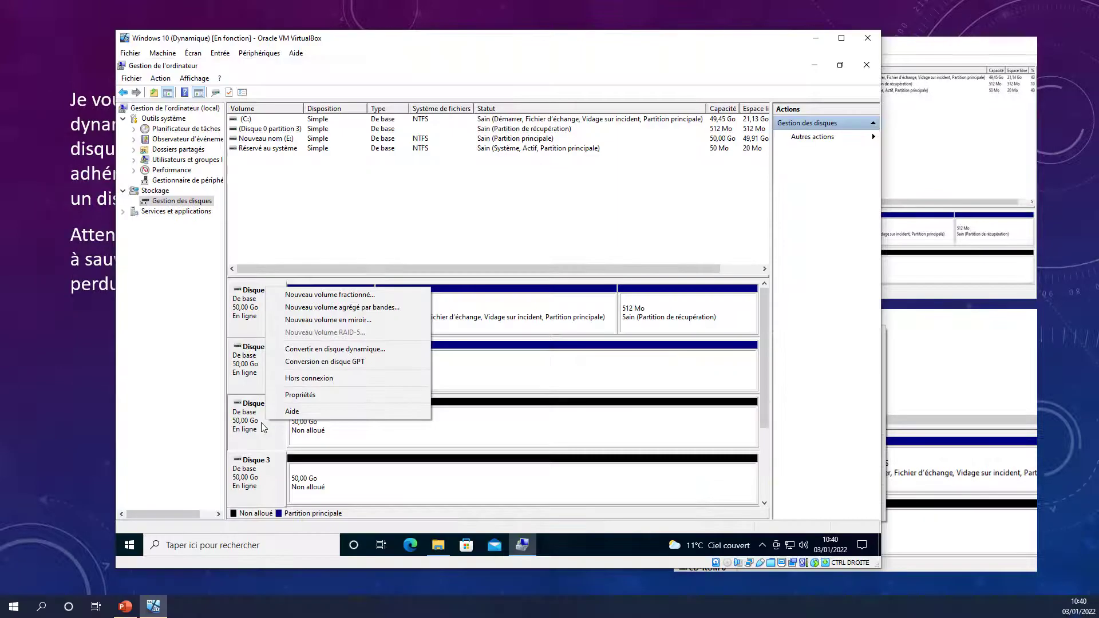
left_click(334, 350)
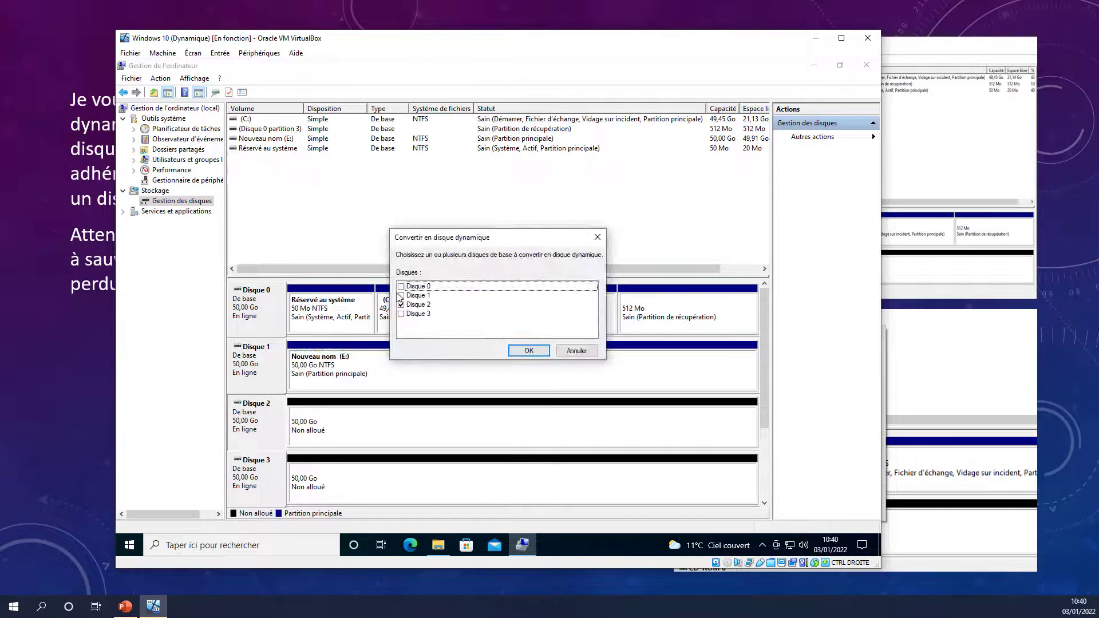
left_click(574, 351)
Convert only basic Disque 1, holding volume Nouveau nom (E:), to a dynamic disk and accept the conversion warning.
right_click(272, 373)
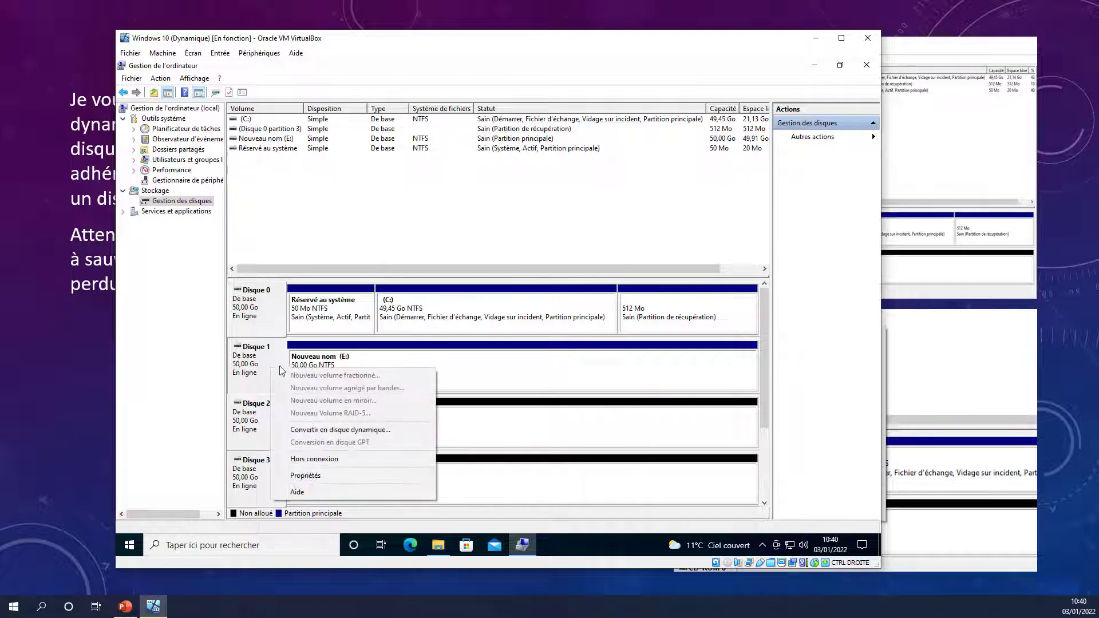
left_click(333, 431)
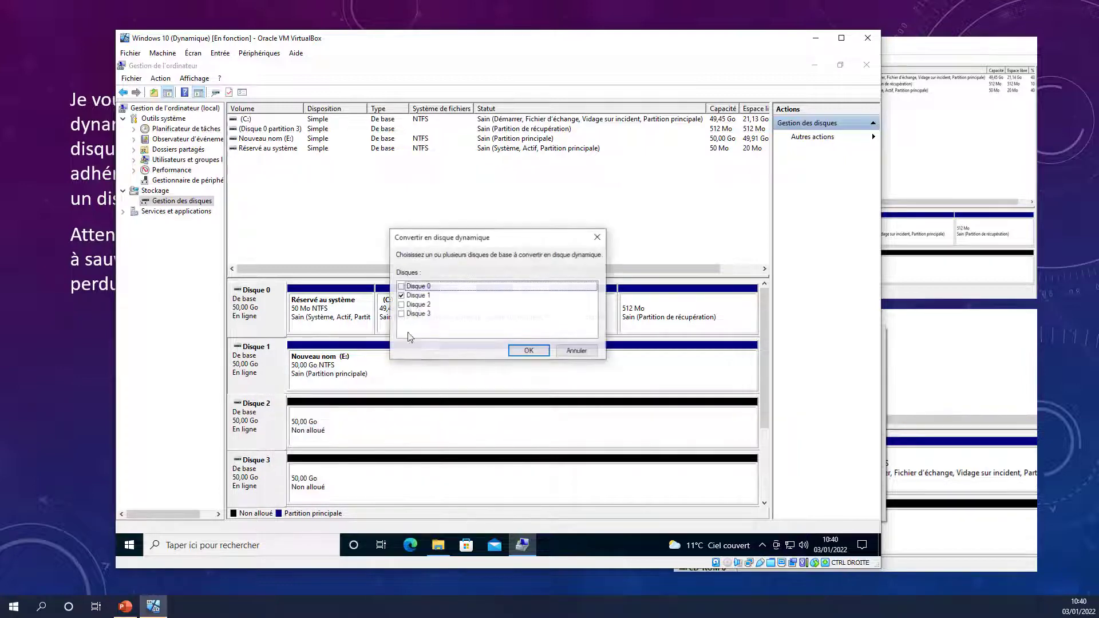
left_click(532, 350)
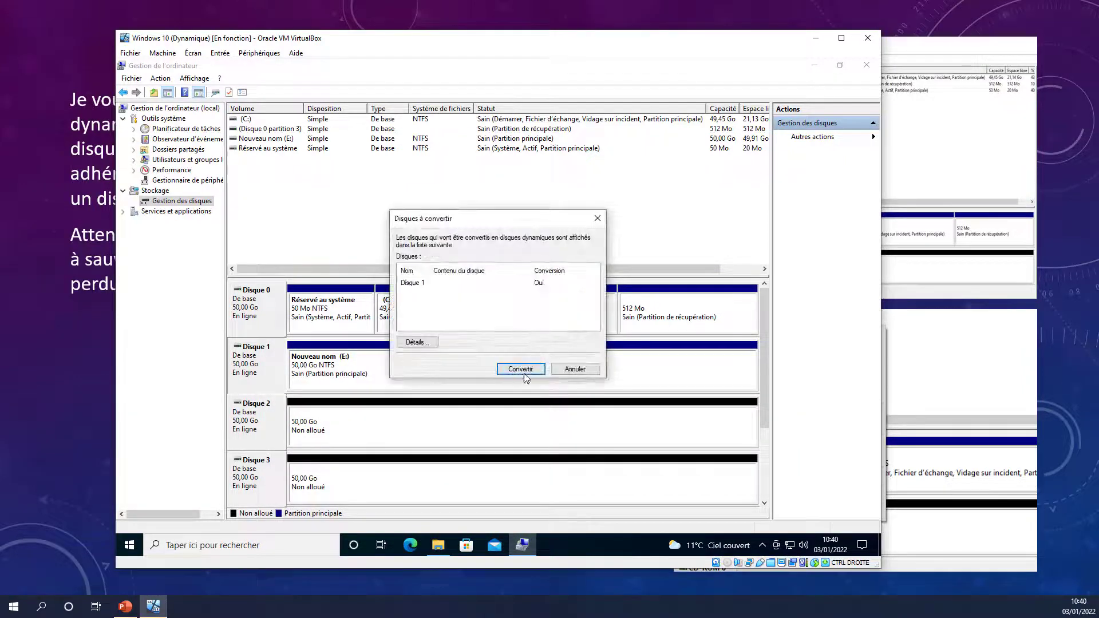
left_click(527, 376)
left_click(537, 360)
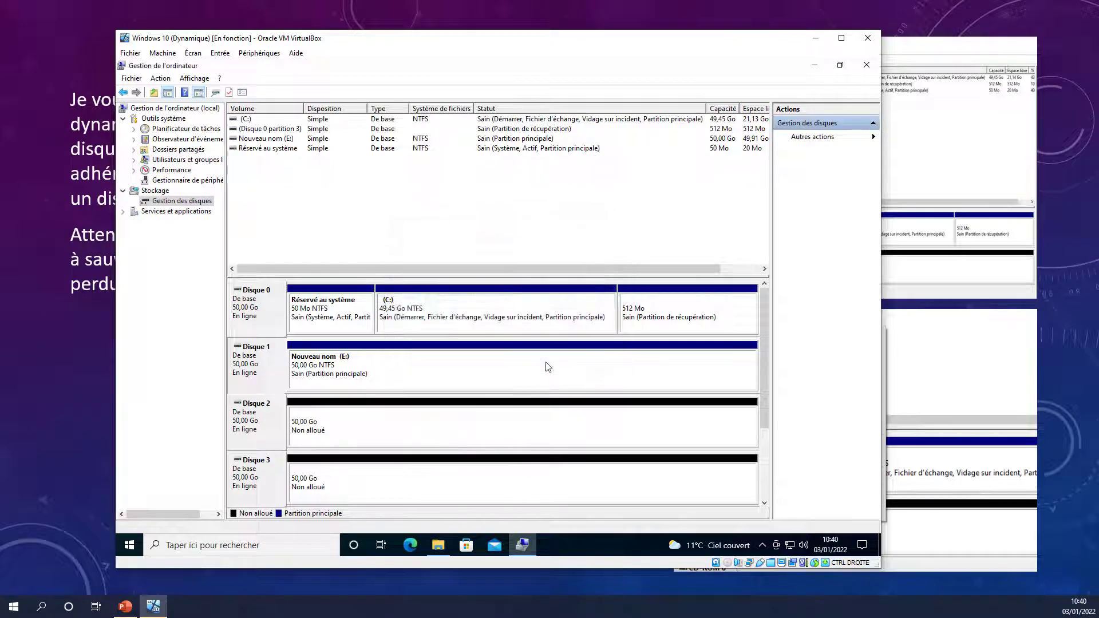
Check the conversion options of dynamic Disque 1, and delete its volume Nouveau nom (E:) despite the data loss to revert it to basic.
right_click(309, 369)
right_click(255, 359)
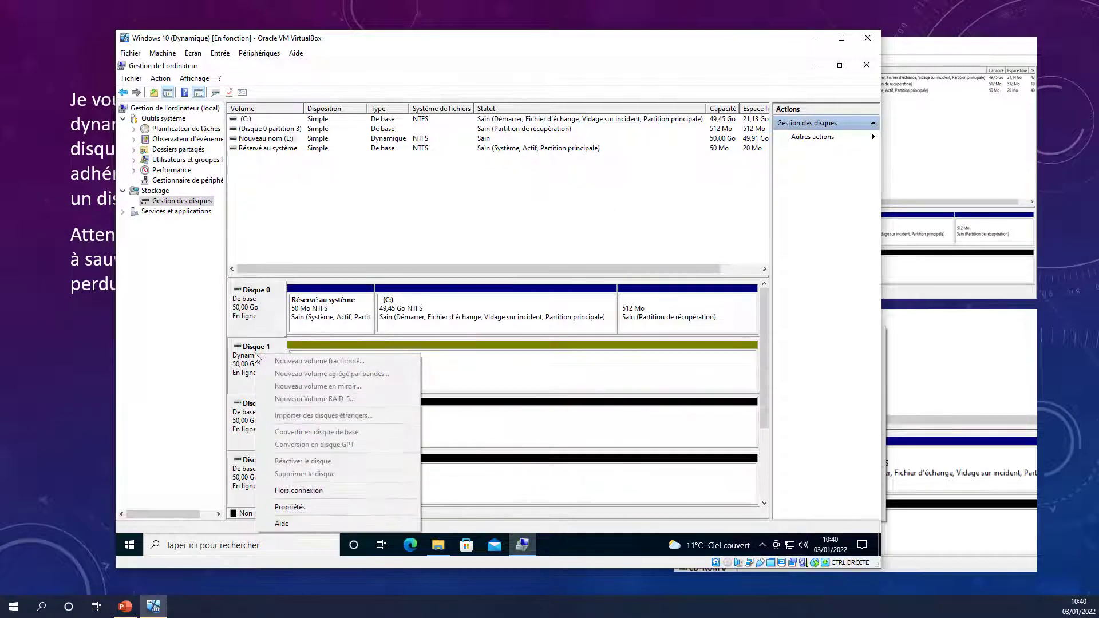
right_click(312, 373)
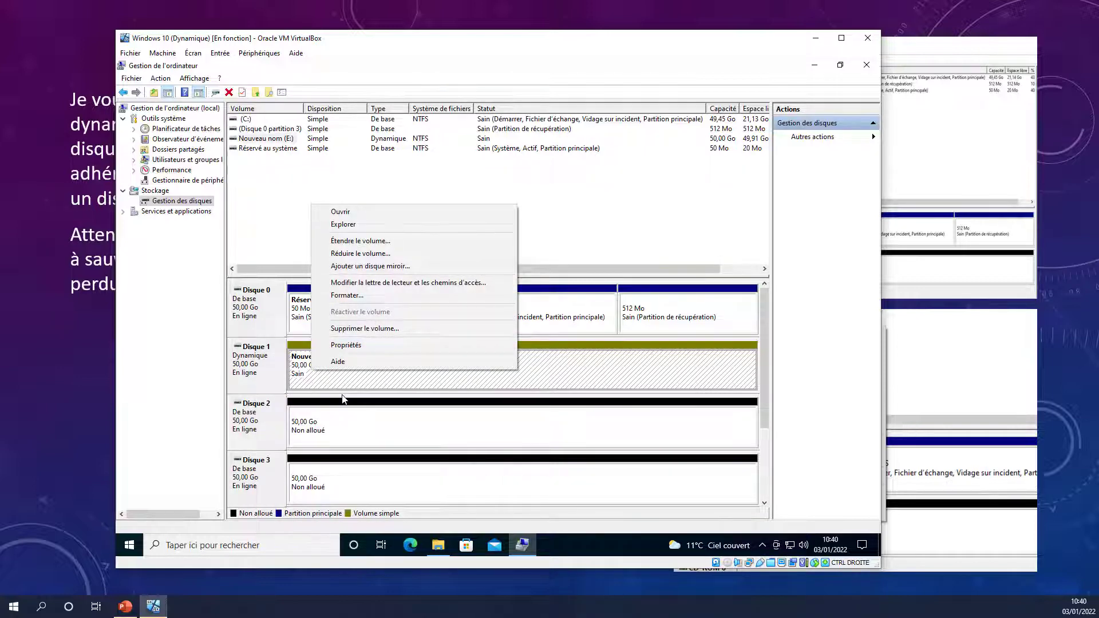
left_click(388, 330)
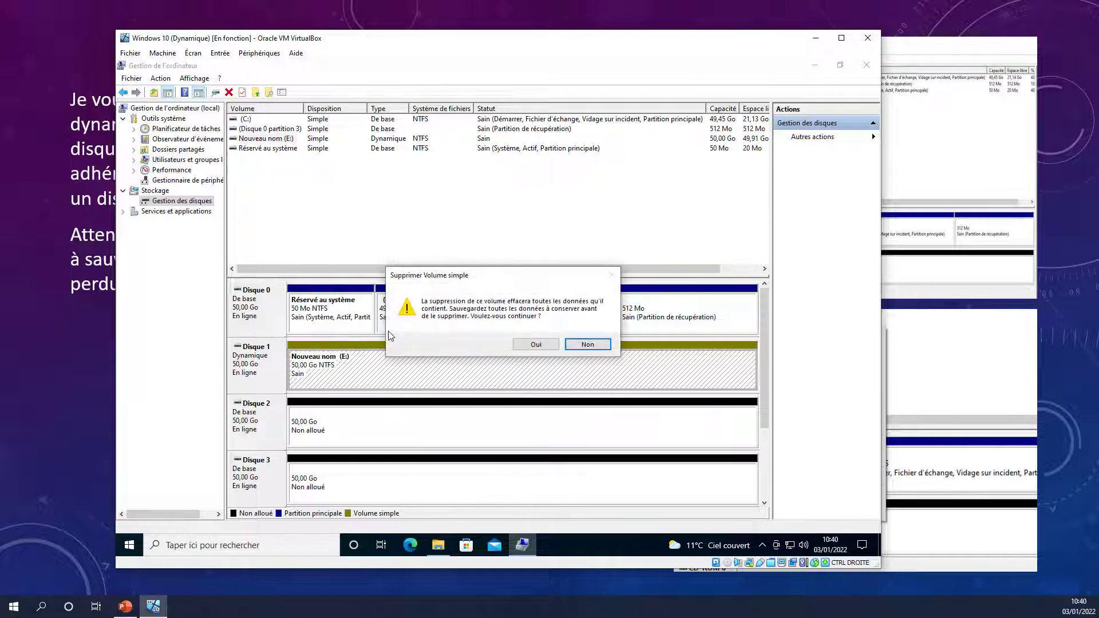
left_click(535, 345)
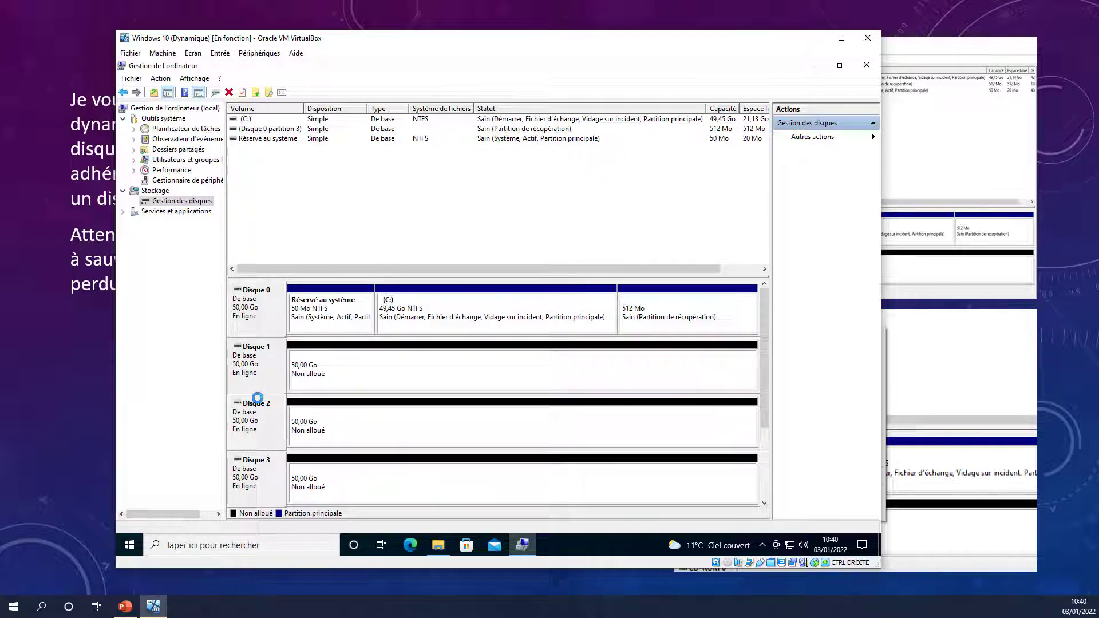
Open the volume creation options for the unallocated space on Disque 1.
right_click(390, 354)
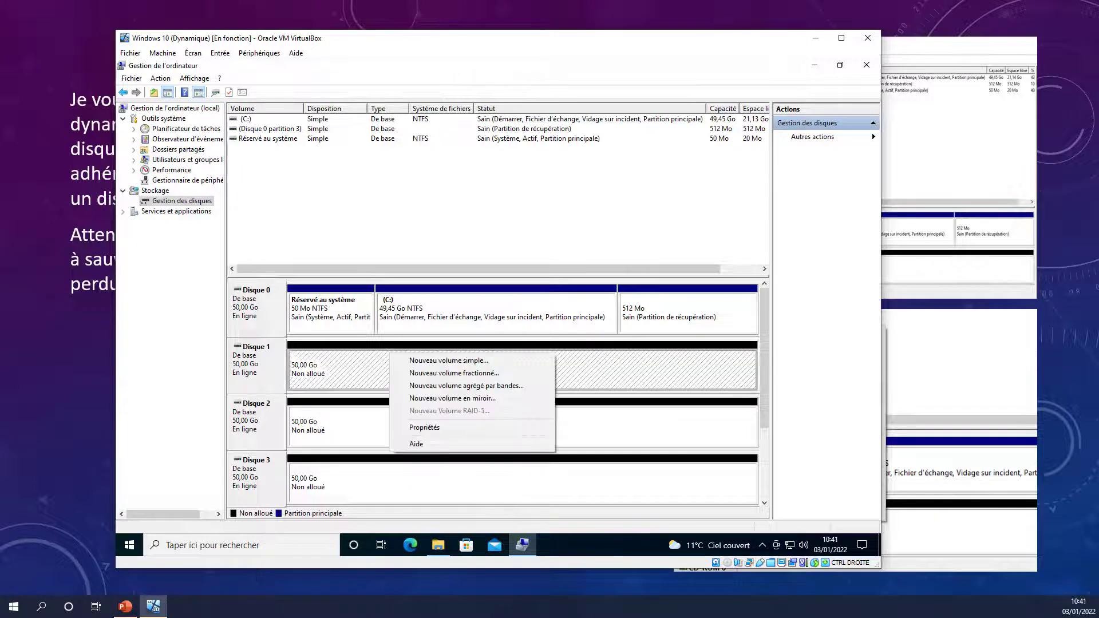